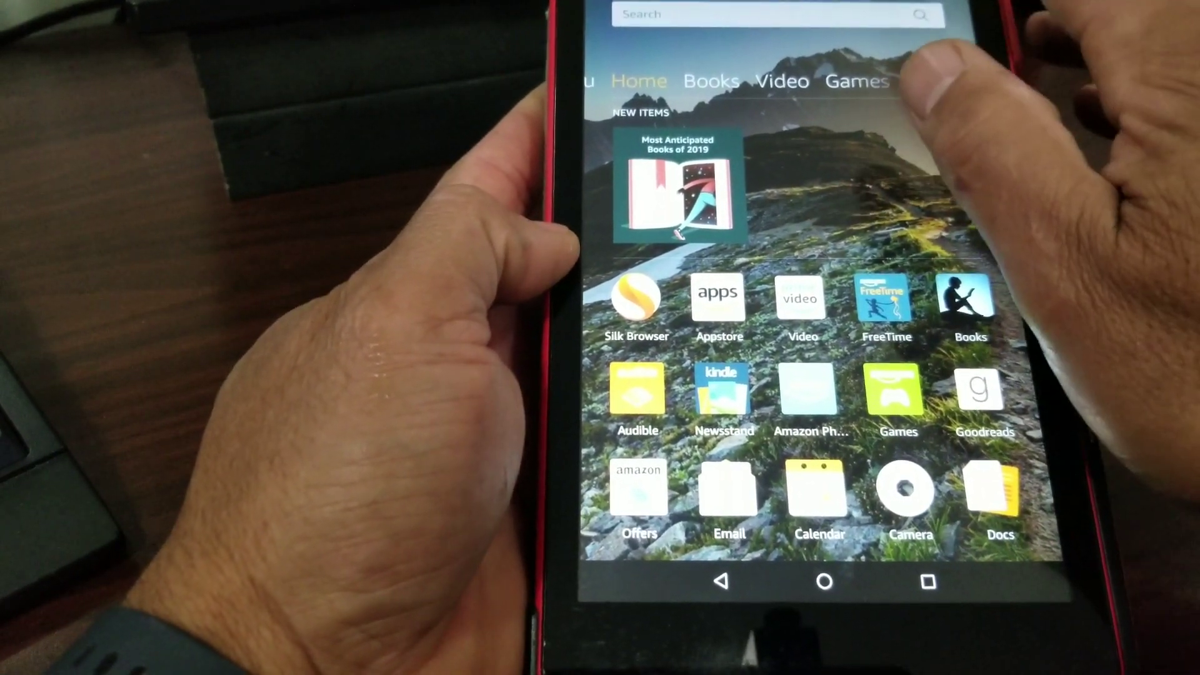
Swipe down from the top edge to reveal the notifications and quick settings.
left_click_drag(844, 5, 845, 235)
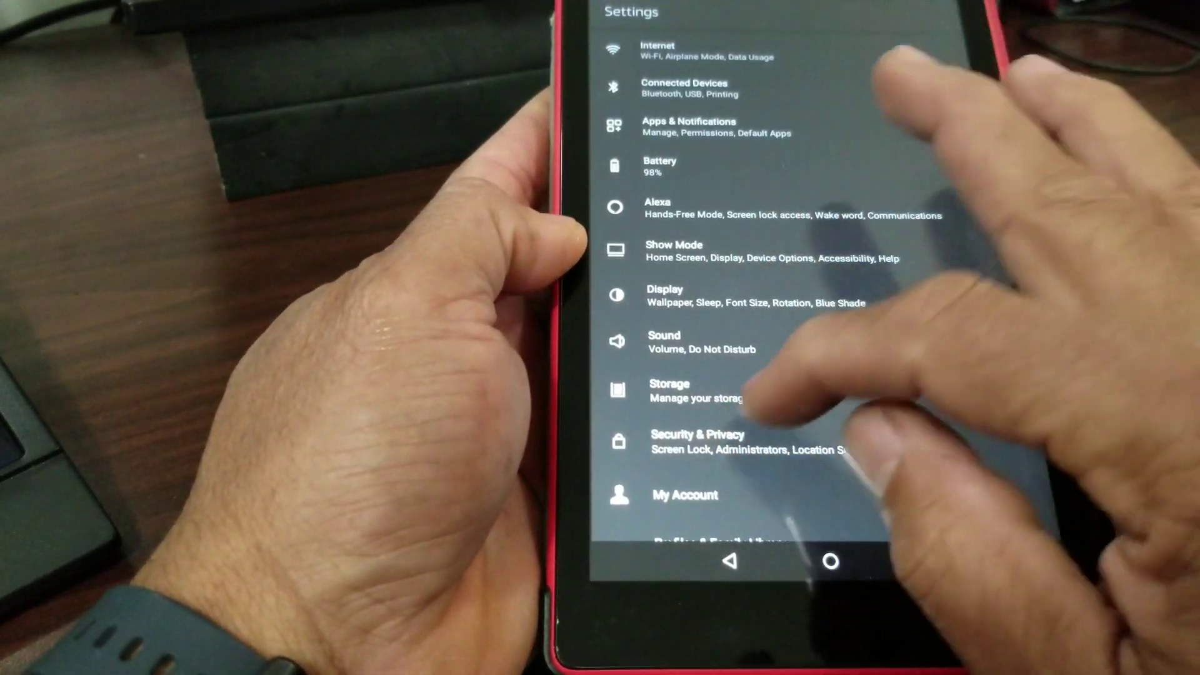
Enable Apps from Unknown Sources in Security & Privacy, then return home.
left_click(778, 441)
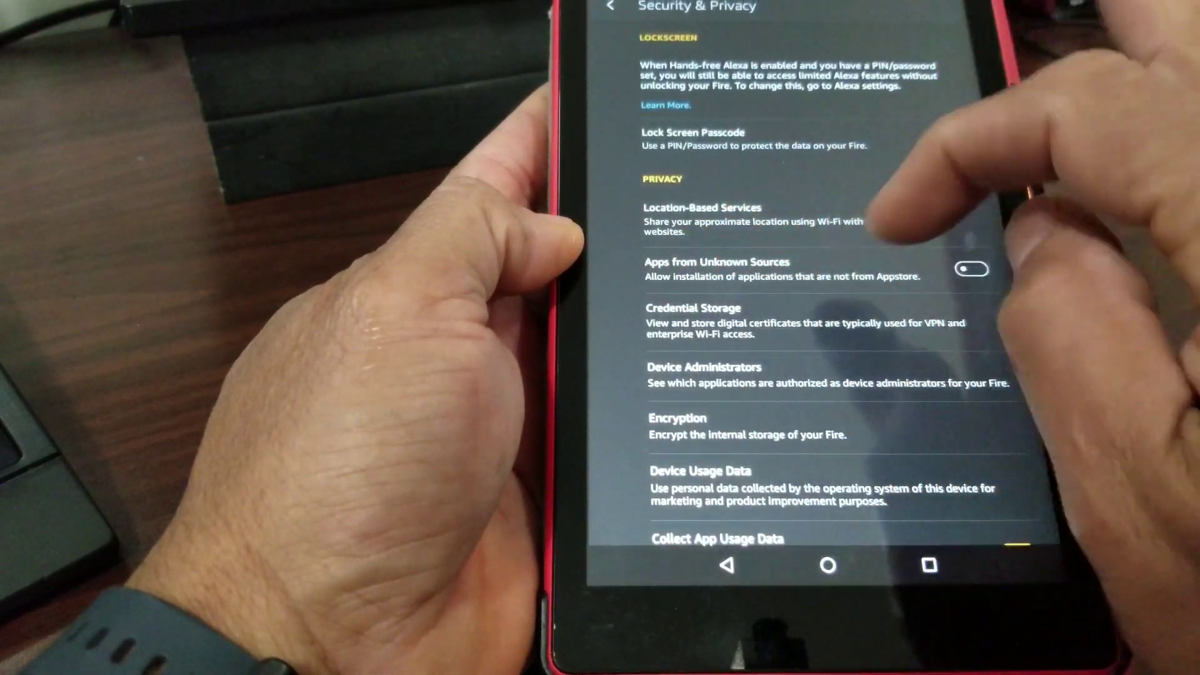
left_click(970, 270)
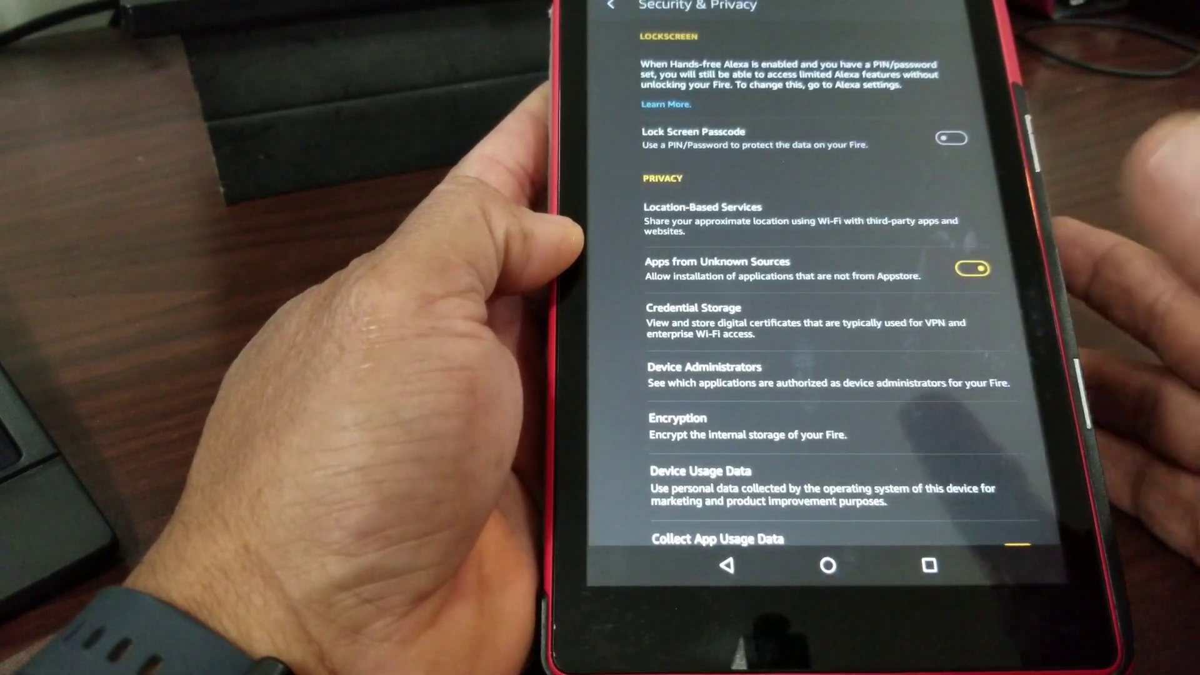
left_click(828, 565)
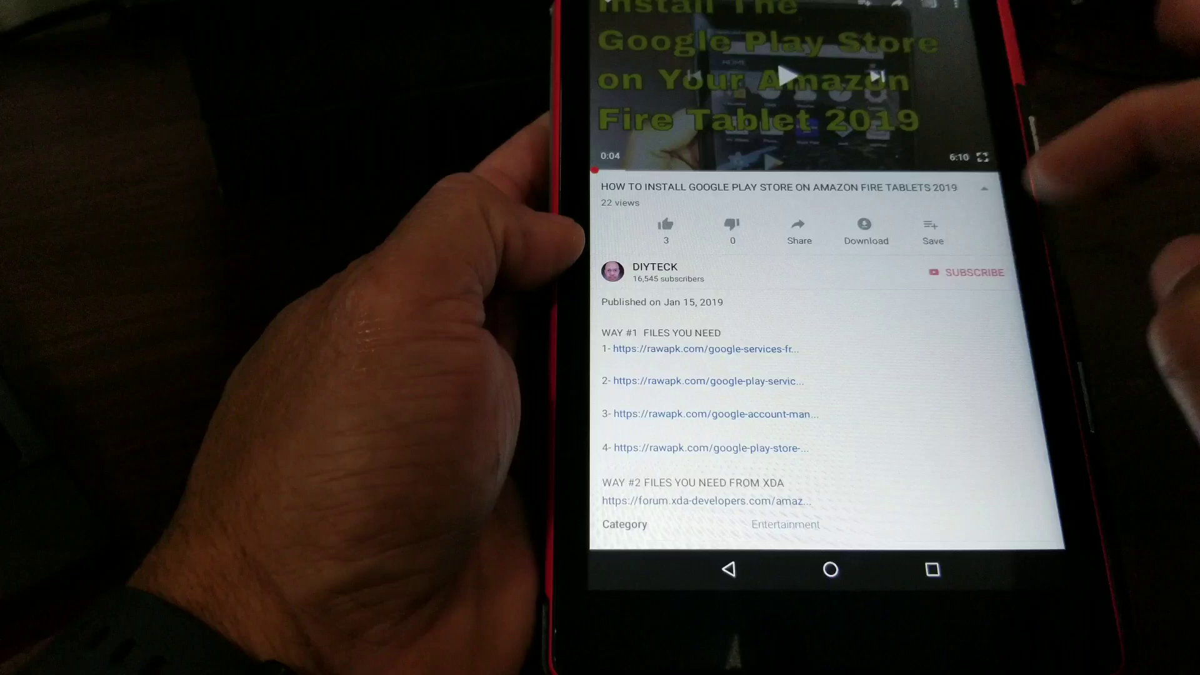
scroll(825, 376, "down", 2)
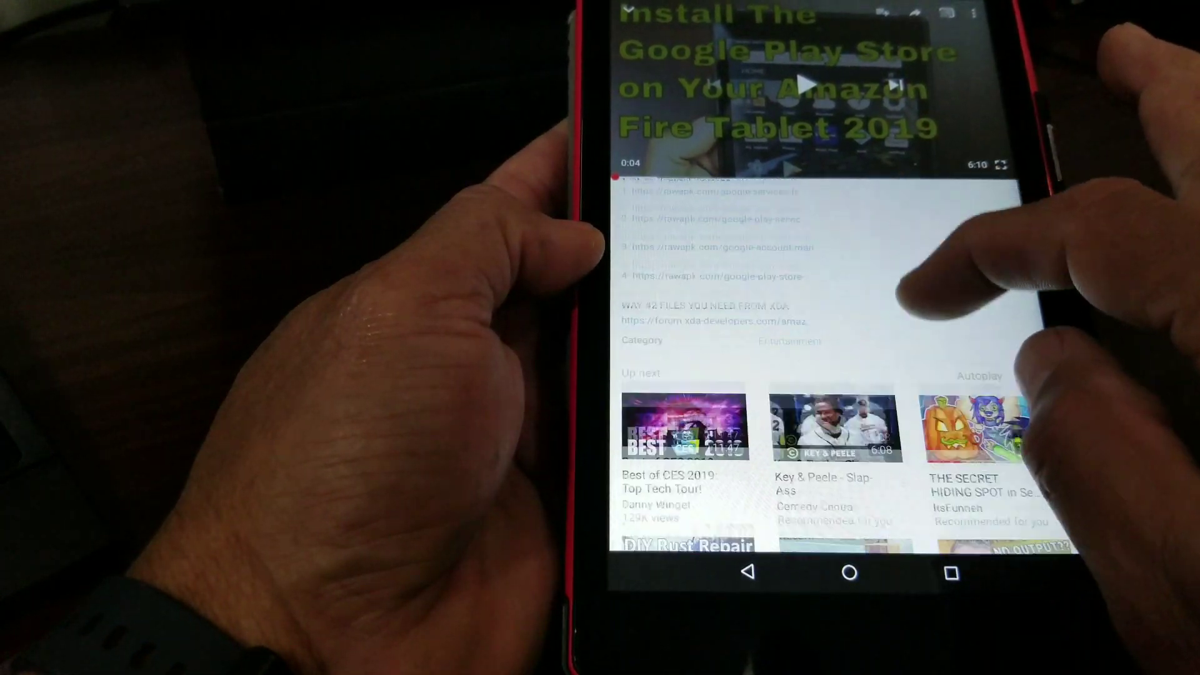
scroll(901, 281, "up", 1)
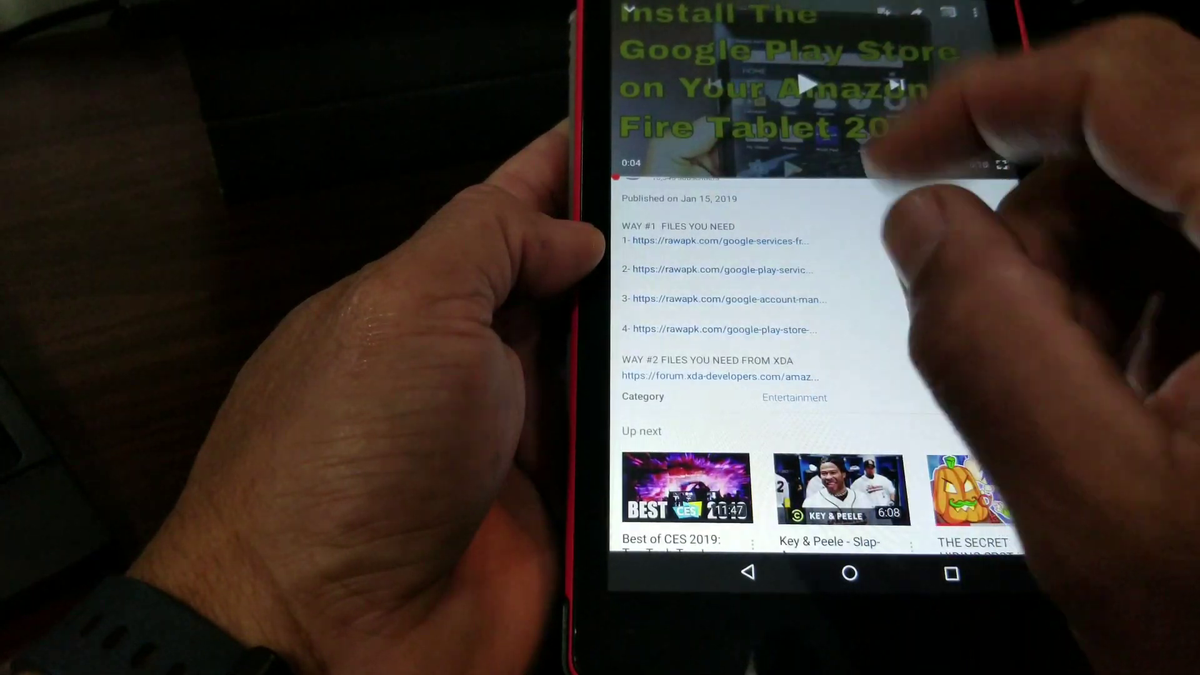
Follow the description's first link, for the Google Services Framework APK.
left_click(722, 241)
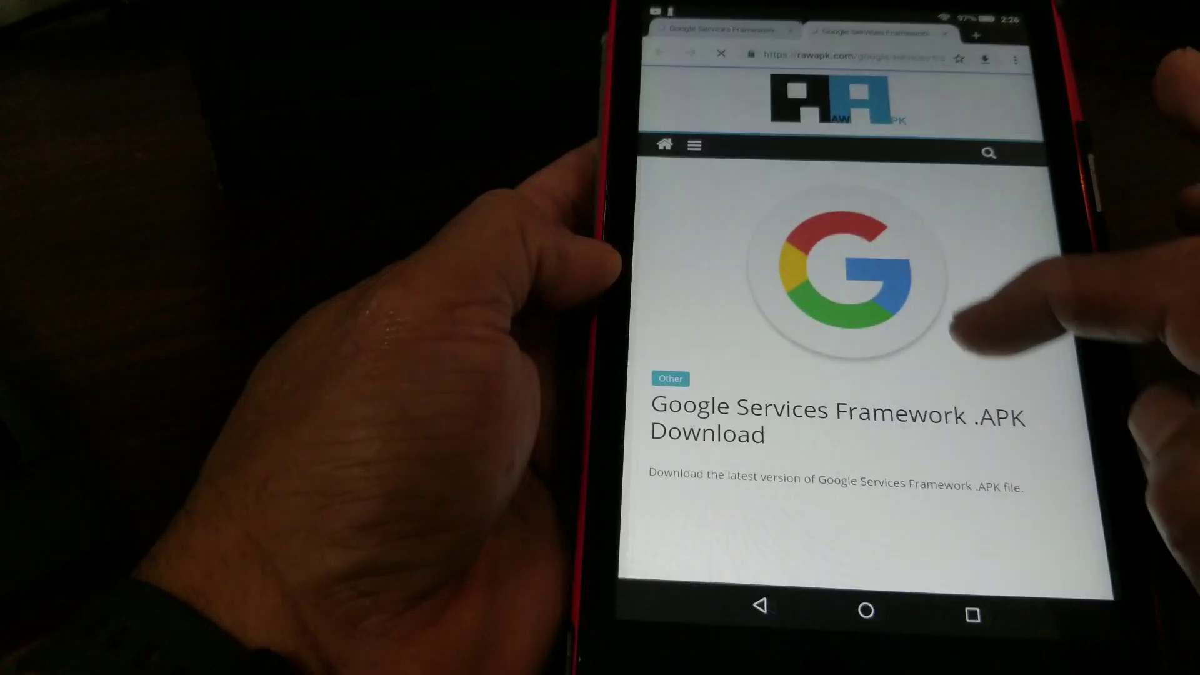
scroll(985, 309, "down", 3)
scroll(957, 291, "down", 5)
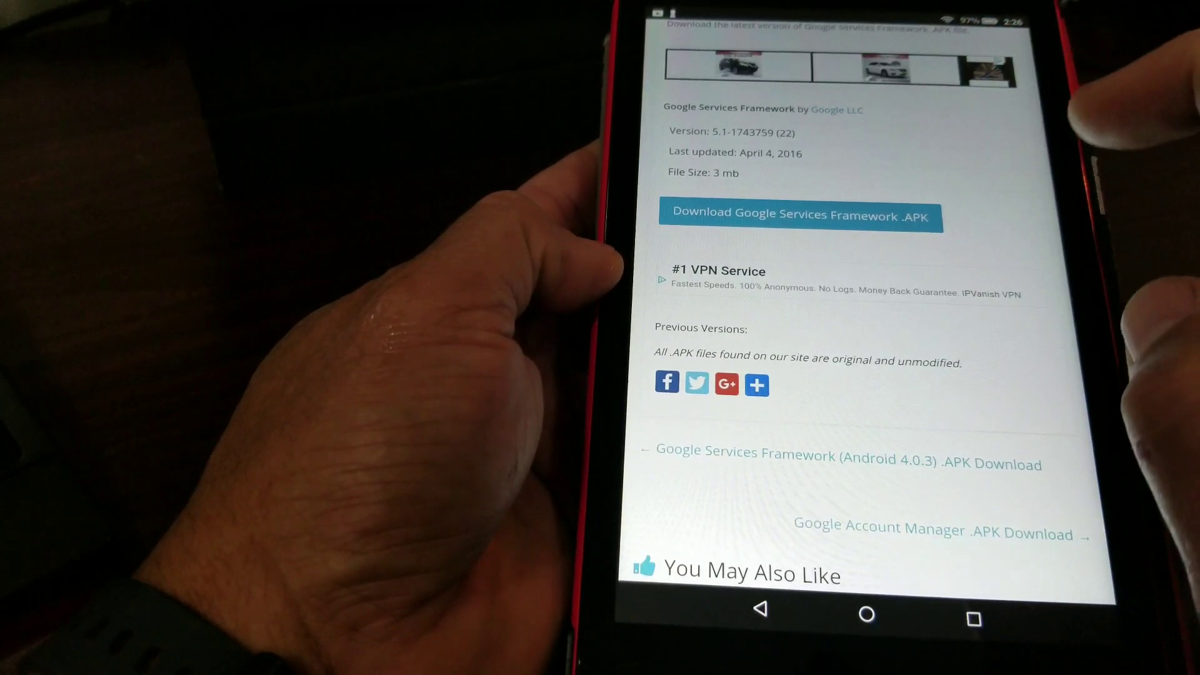
Download and install the Google Services Framework APK, then dismiss the confirmation.
left_click(900, 214)
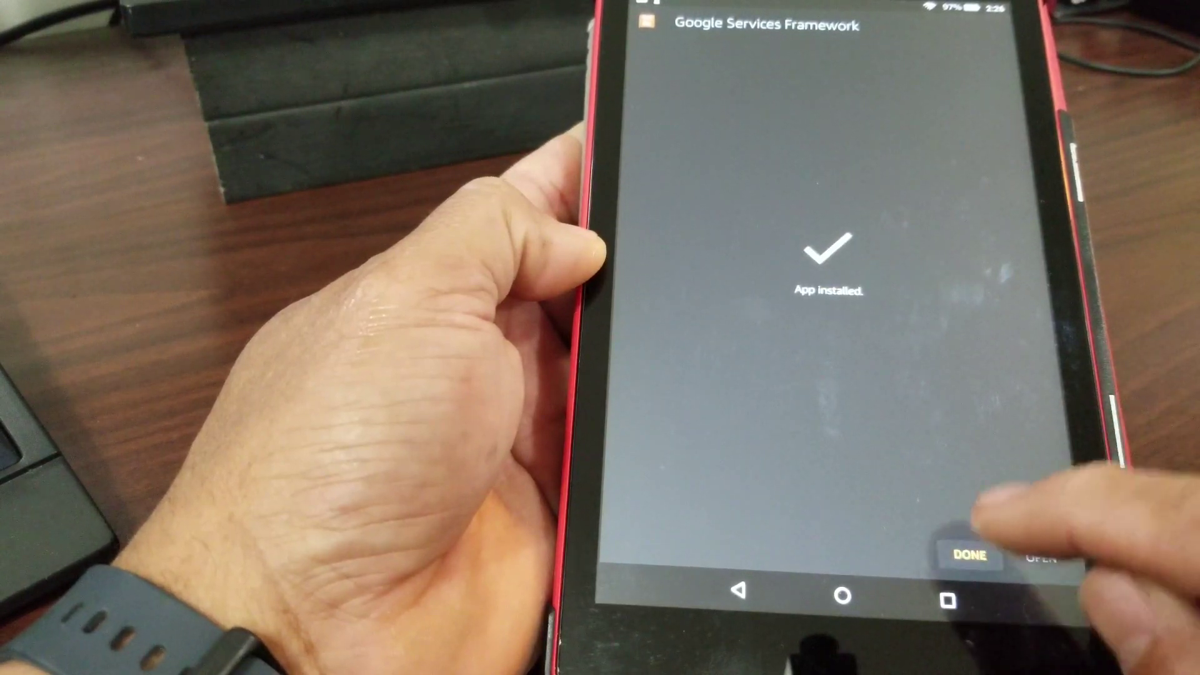
left_click(970, 555)
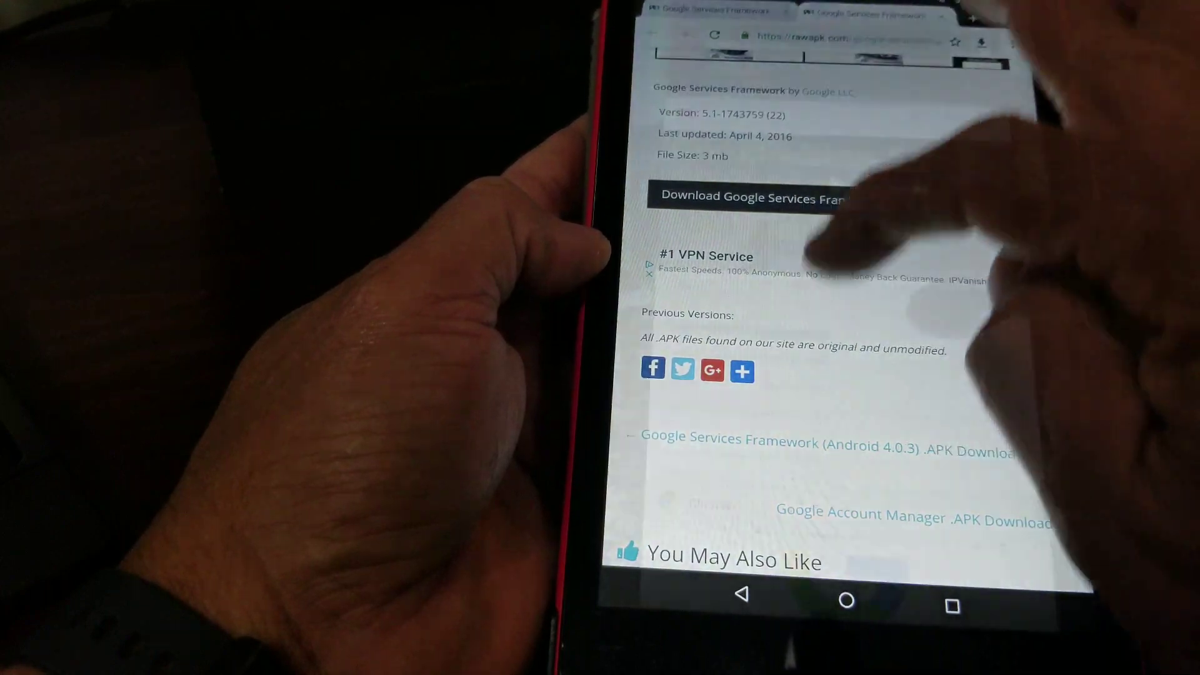
Go back to the YouTube description and follow the Google Play Services link.
left_click(952, 604)
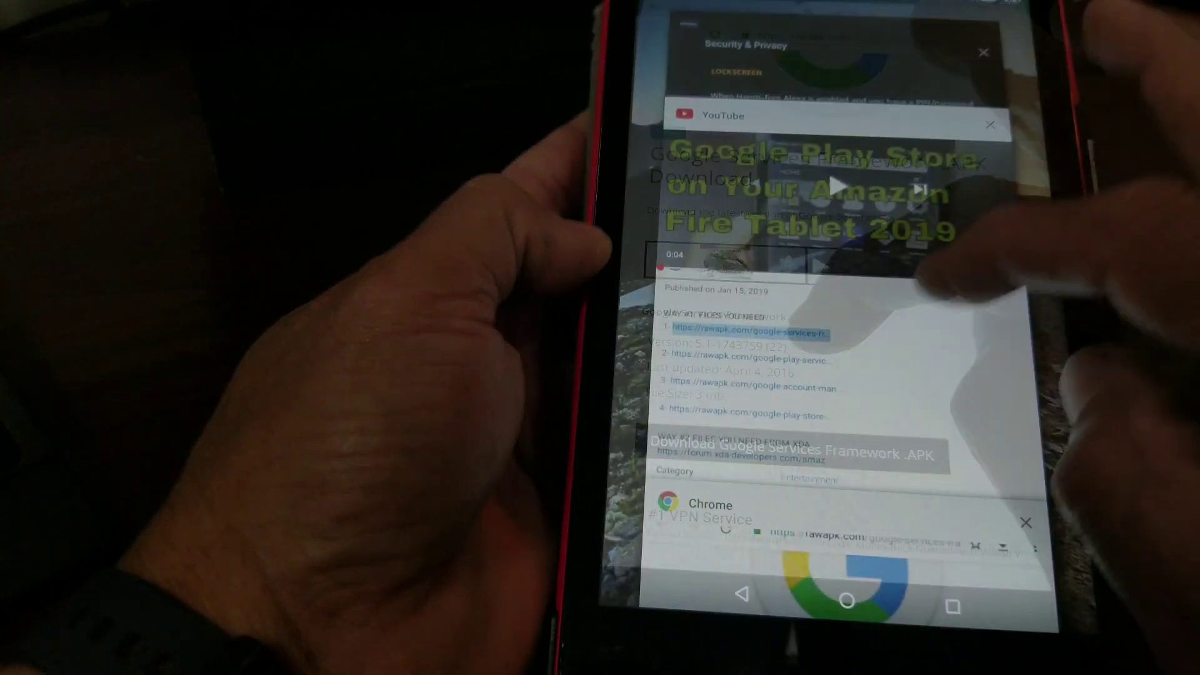
left_click(807, 188)
scroll(844, 376, "up", 2)
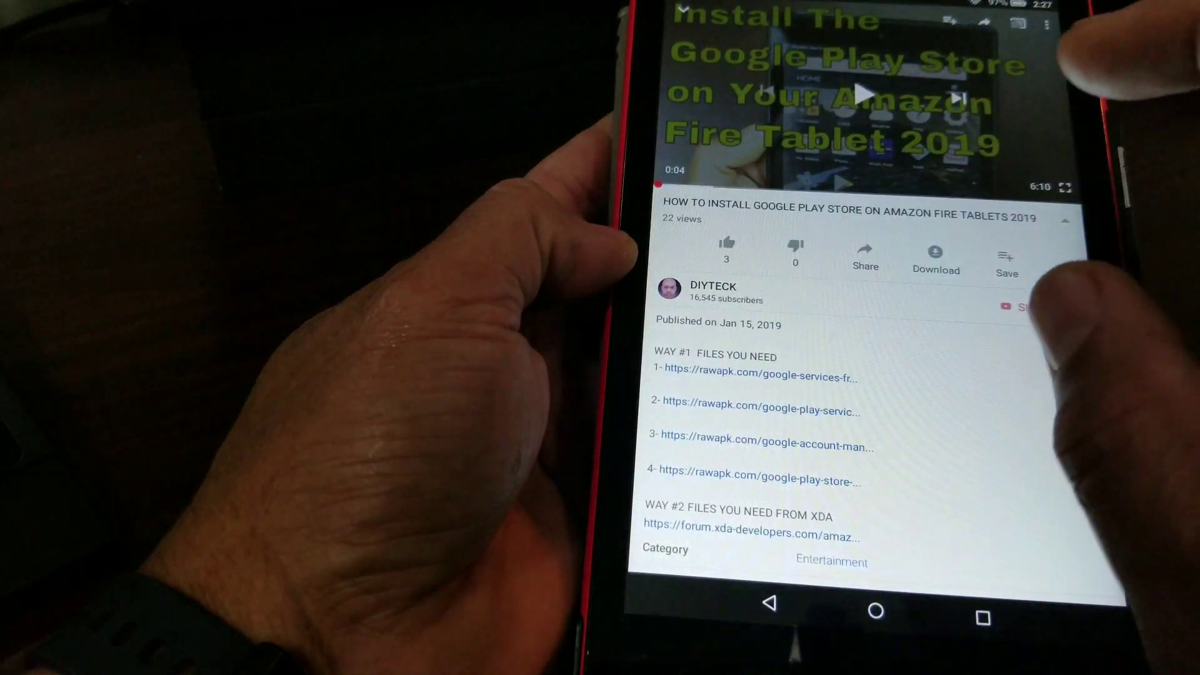
left_click(762, 410)
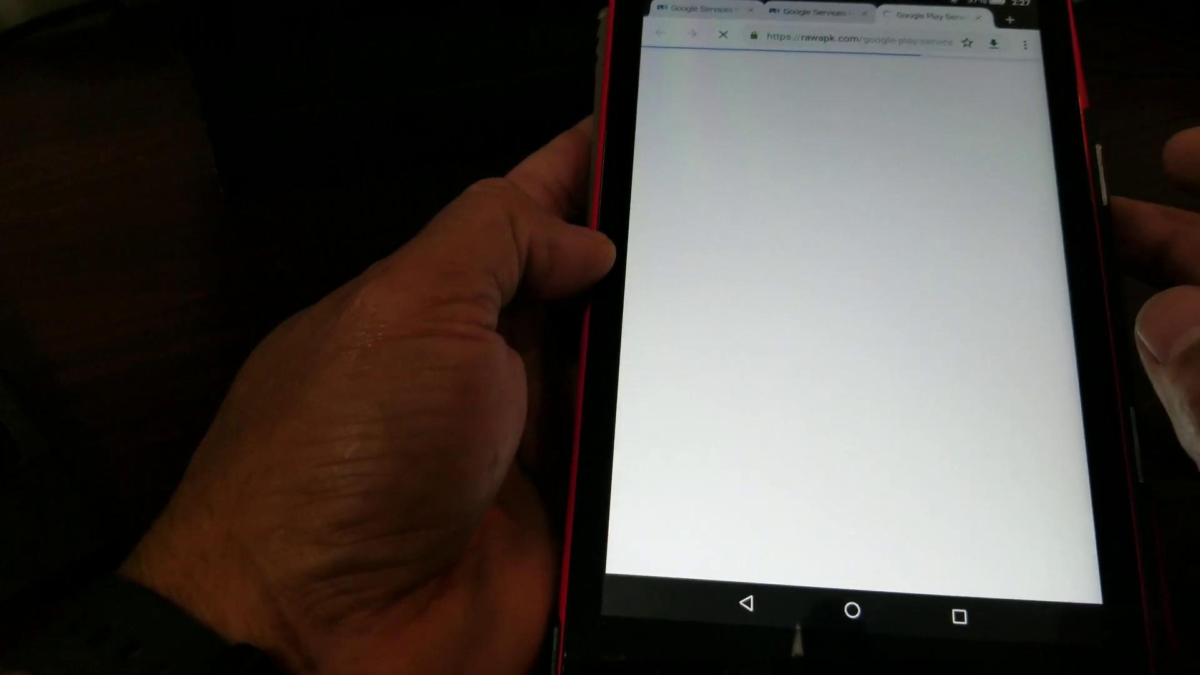
scroll(835, 356, "down", 5)
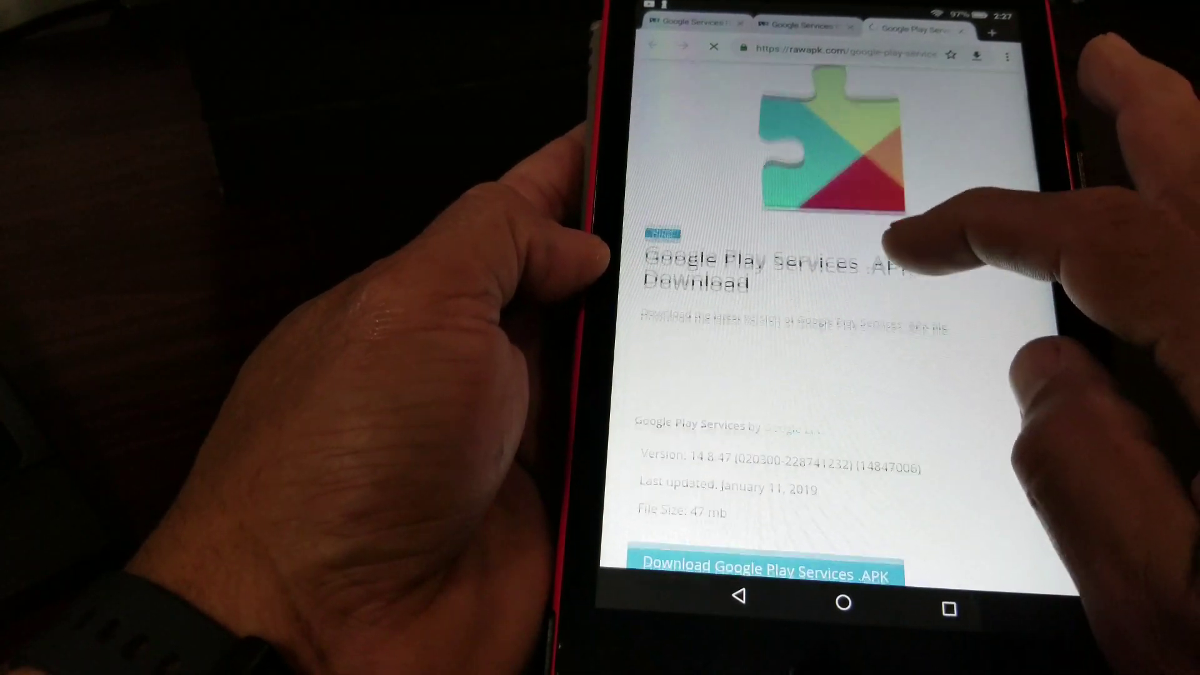
scroll(835, 281, "down", 2)
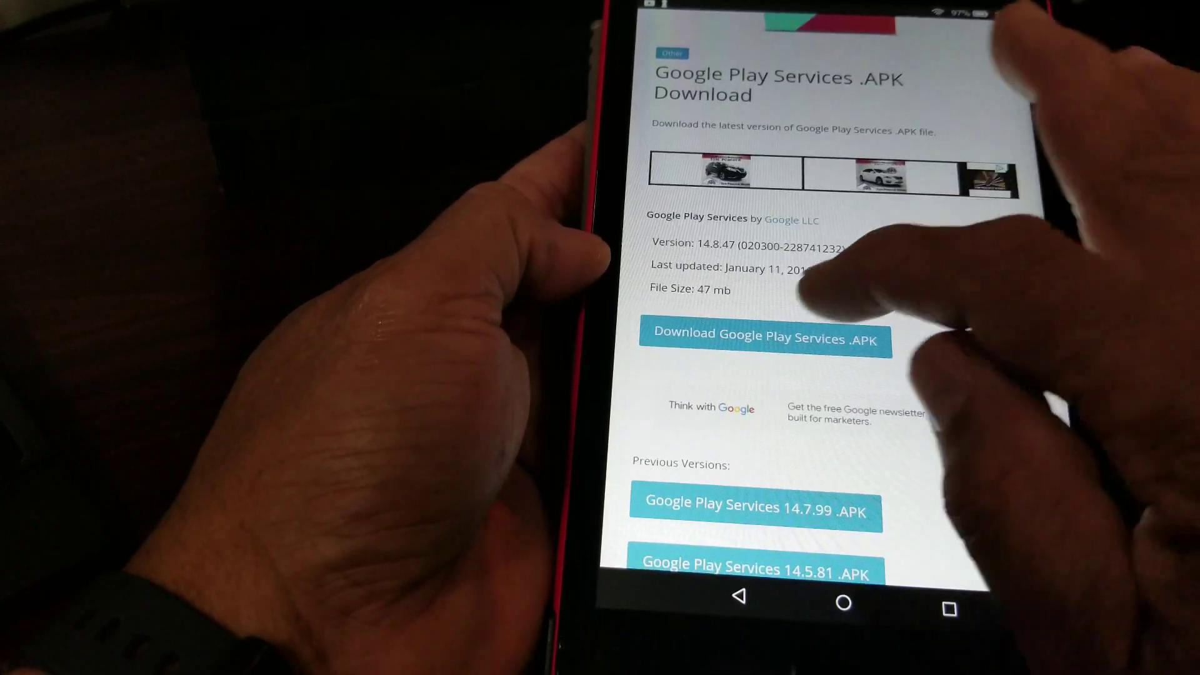
Download and keep the Google Play Services APK, then install it from the notification.
left_click(845, 340)
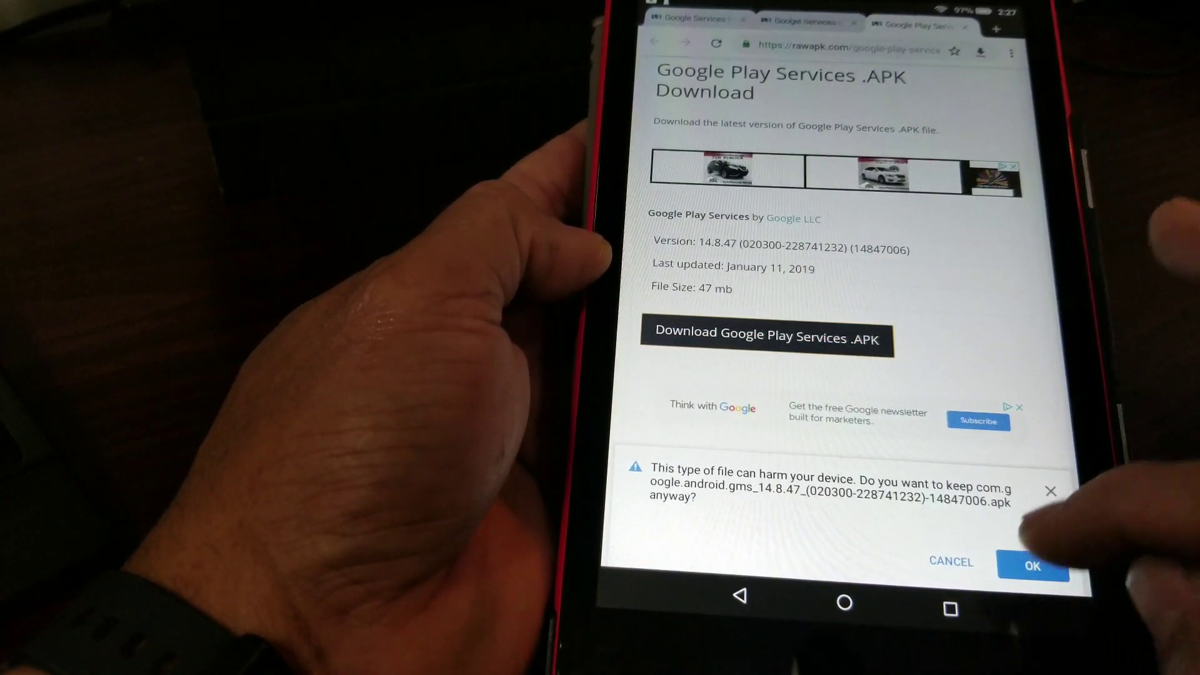
left_click(1032, 565)
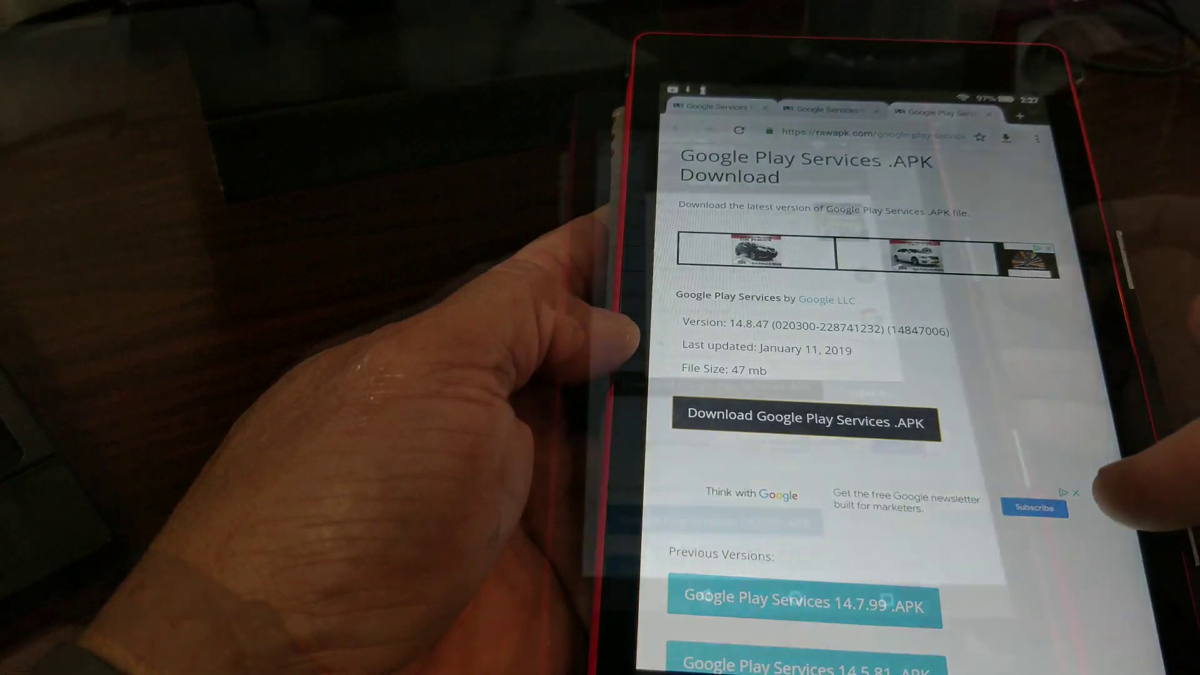
left_click_drag(844, 94, 844, 375)
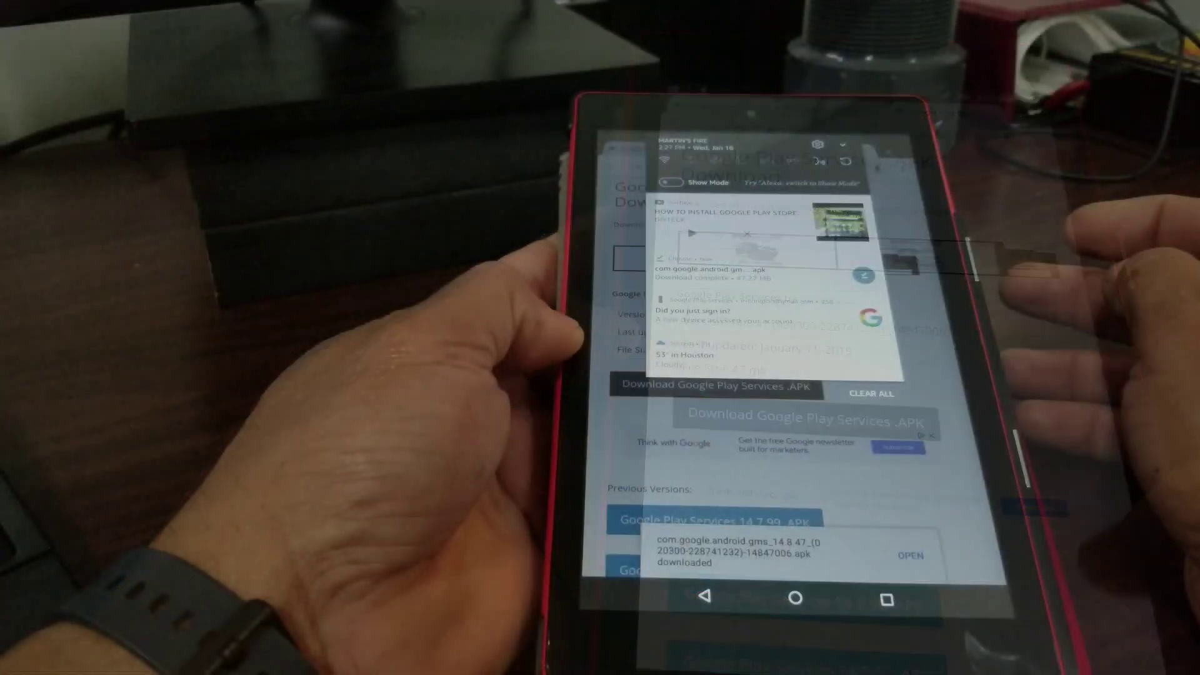
left_click(938, 451)
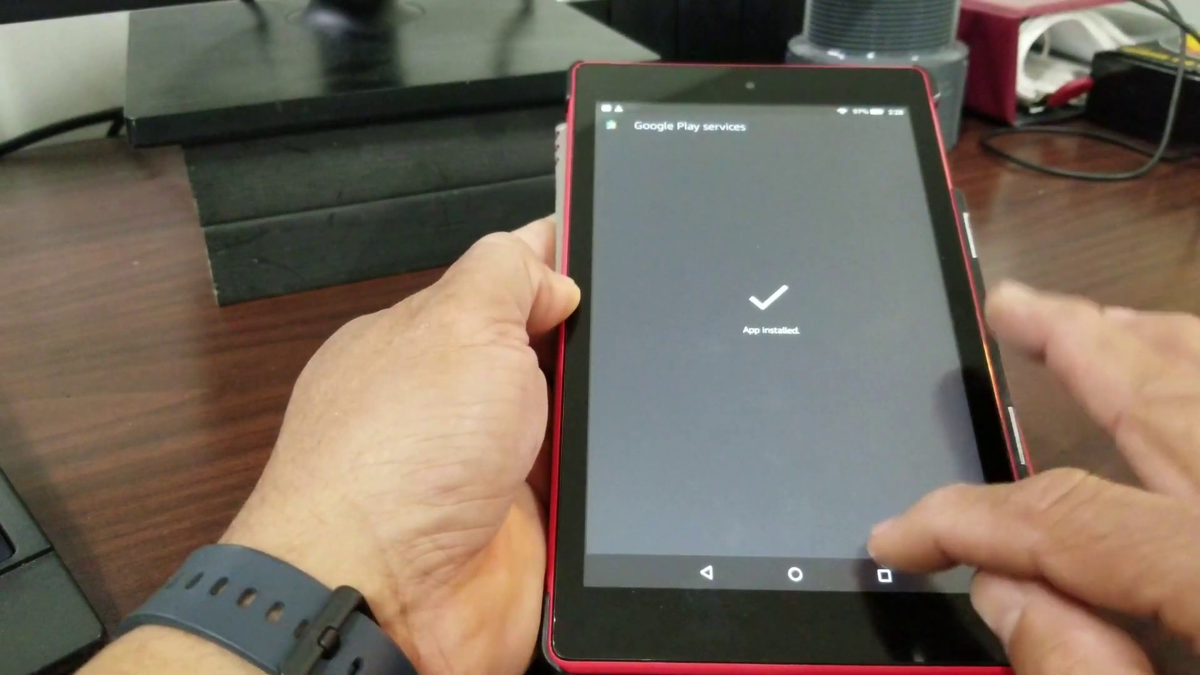
left_click(877, 536)
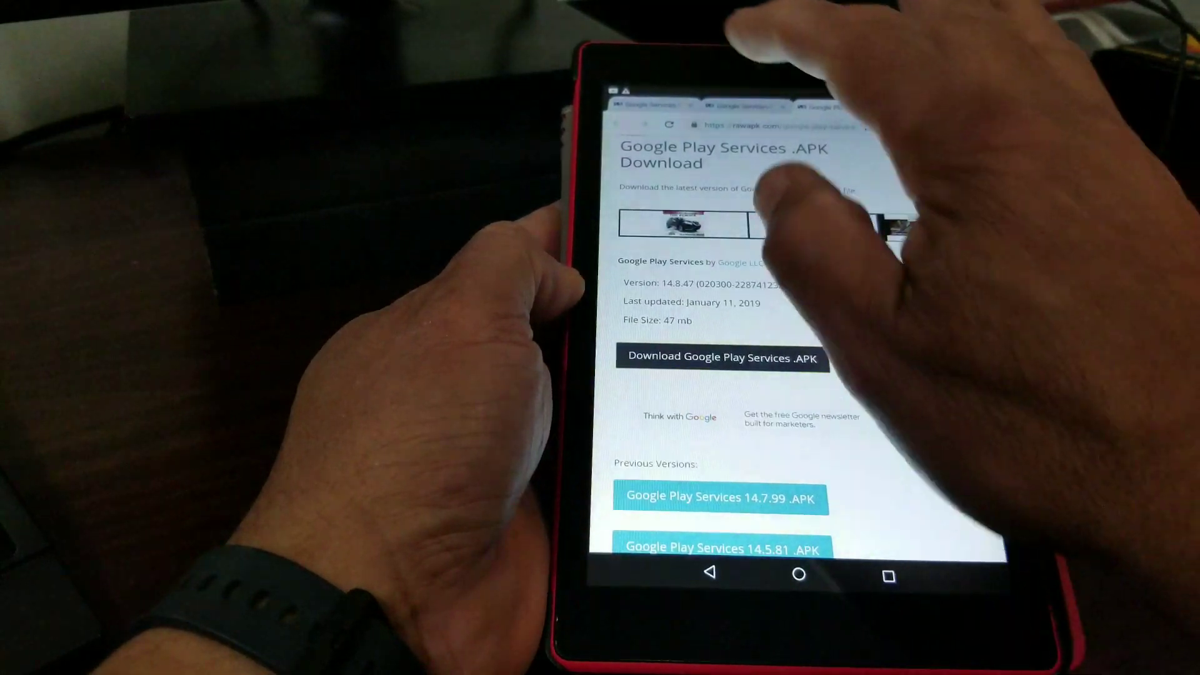
Return to YouTube via Recents and install the Google Account Manager APK from its link.
left_click(889, 575)
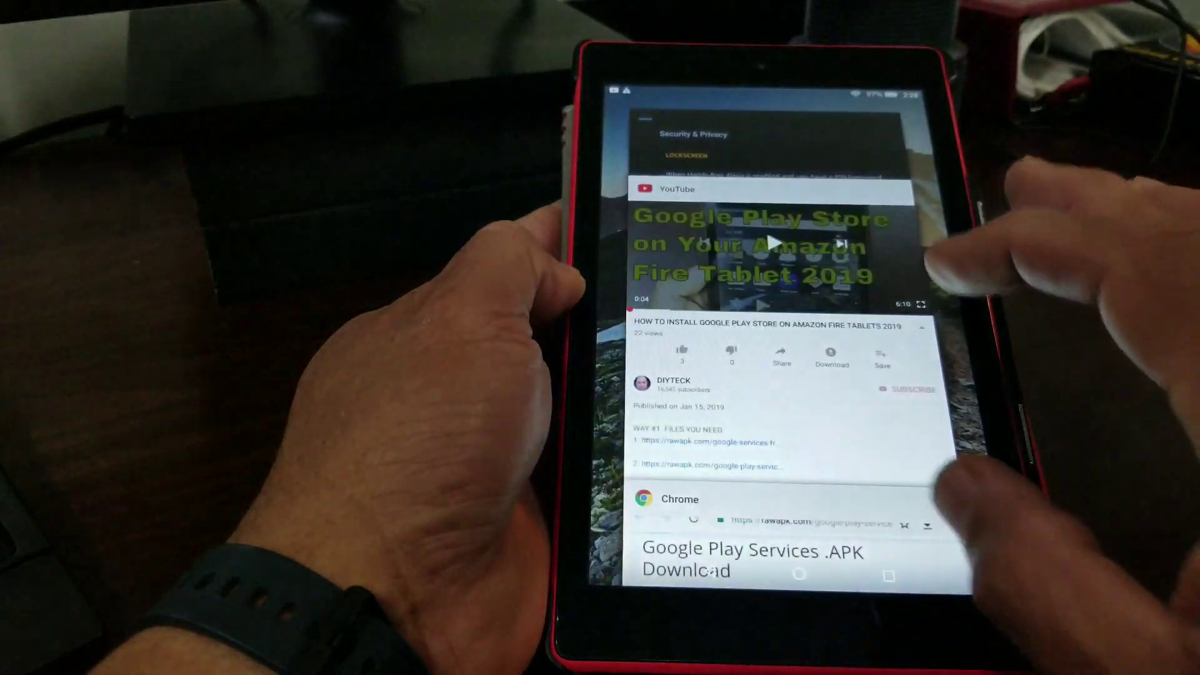
left_click(844, 301)
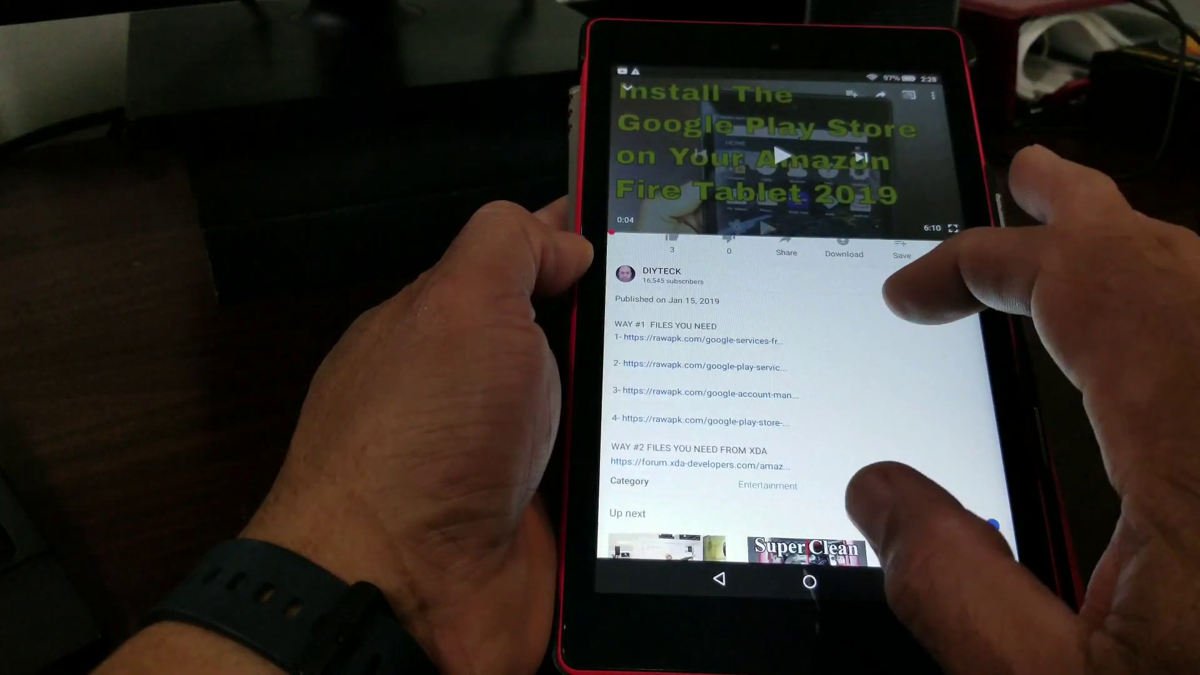
left_click(750, 339)
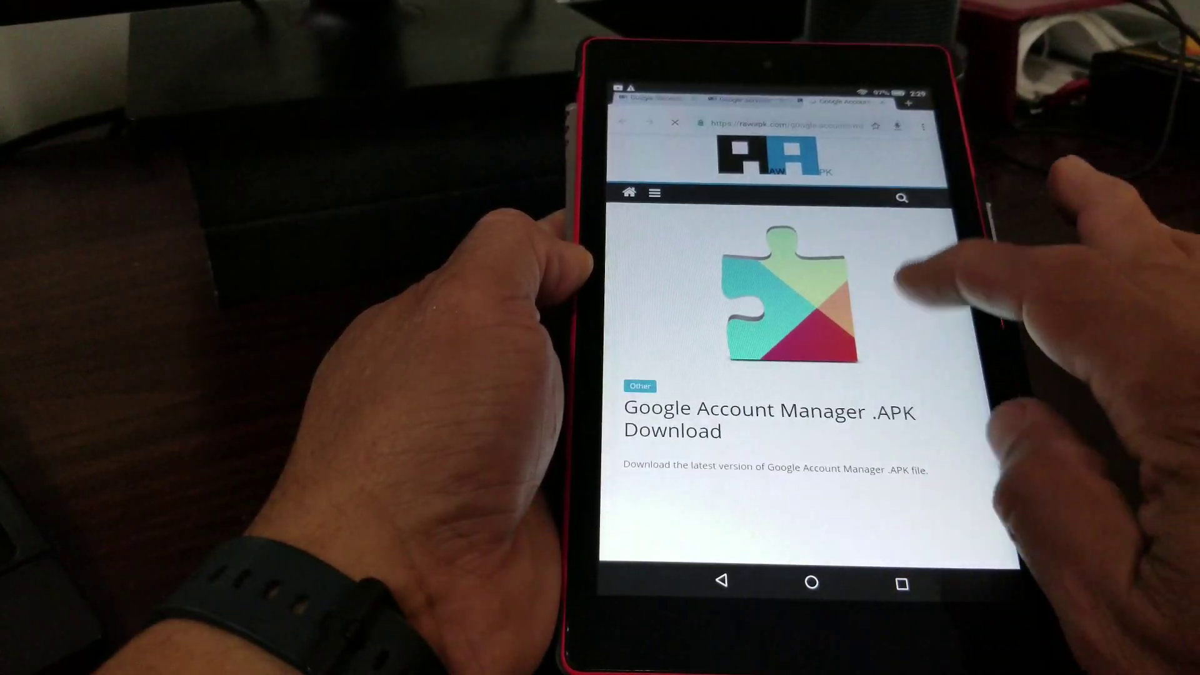
scroll(811, 375, "down", 3)
scroll(811, 375, "down", 2)
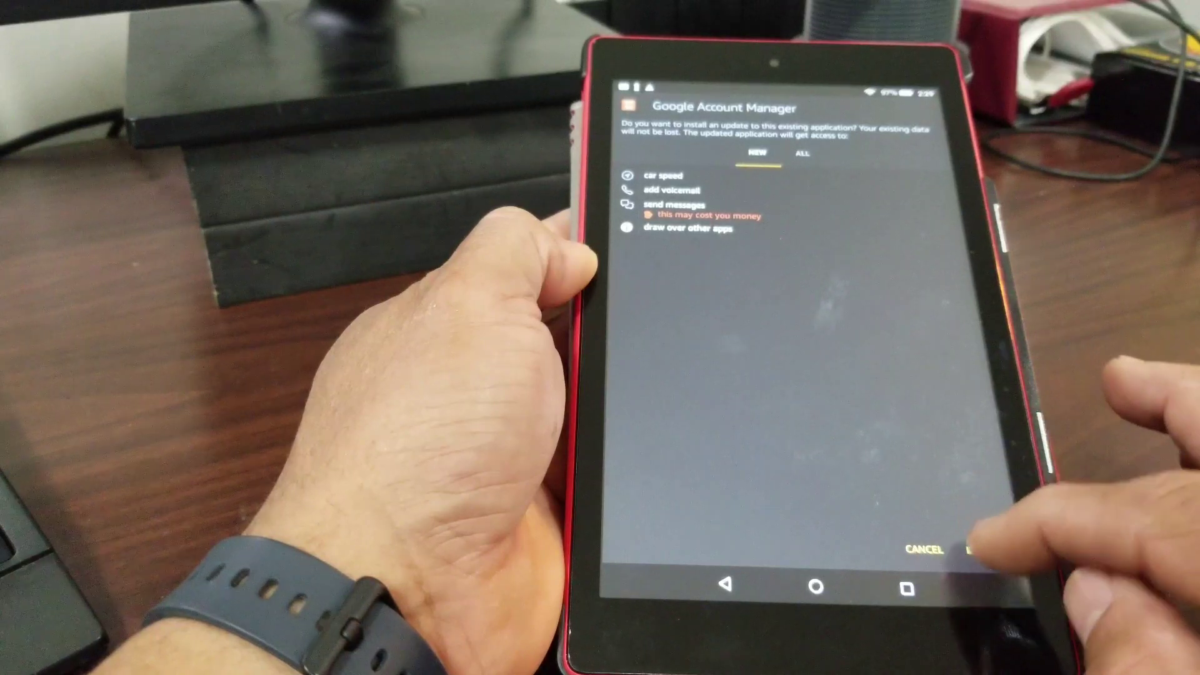
left_click(985, 551)
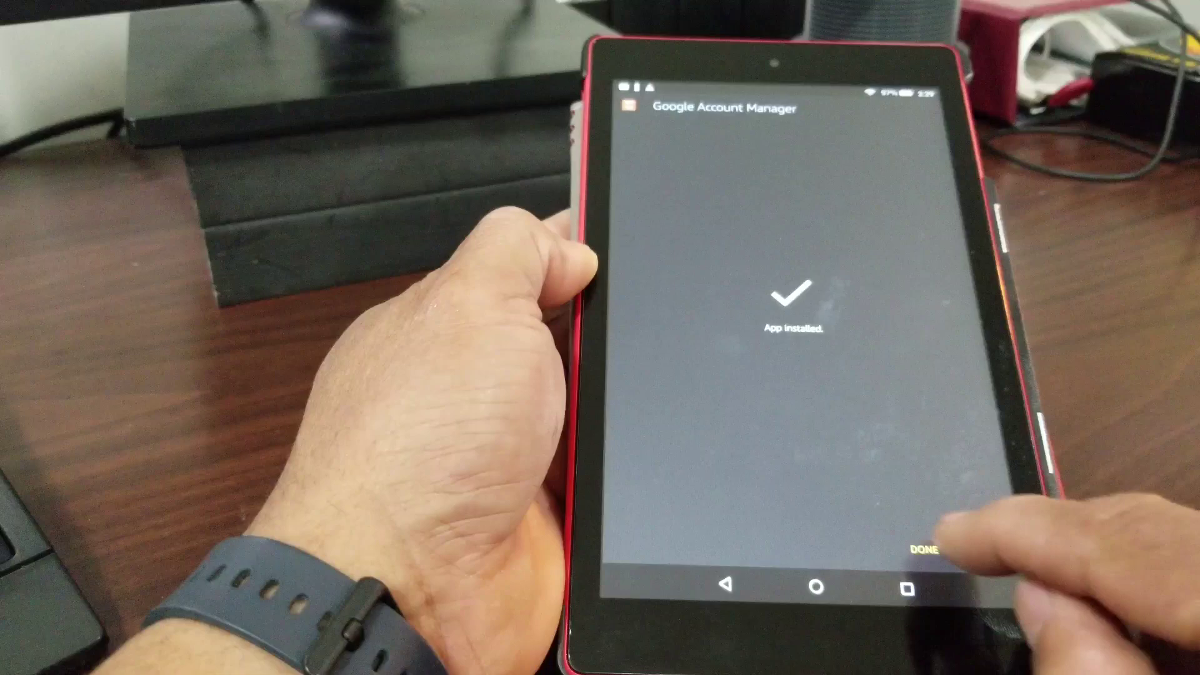
left_click(923, 549)
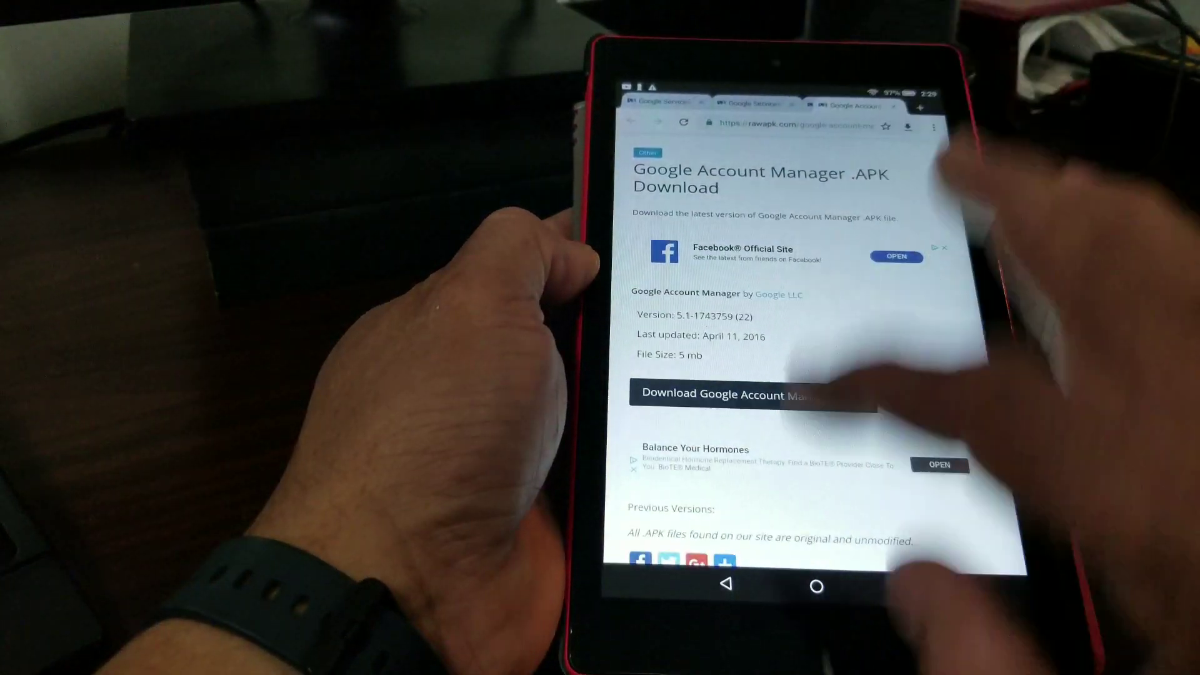
Follow the fourth link, download and keep the Google Play Store APK, and start installing it.
double_click(908, 586)
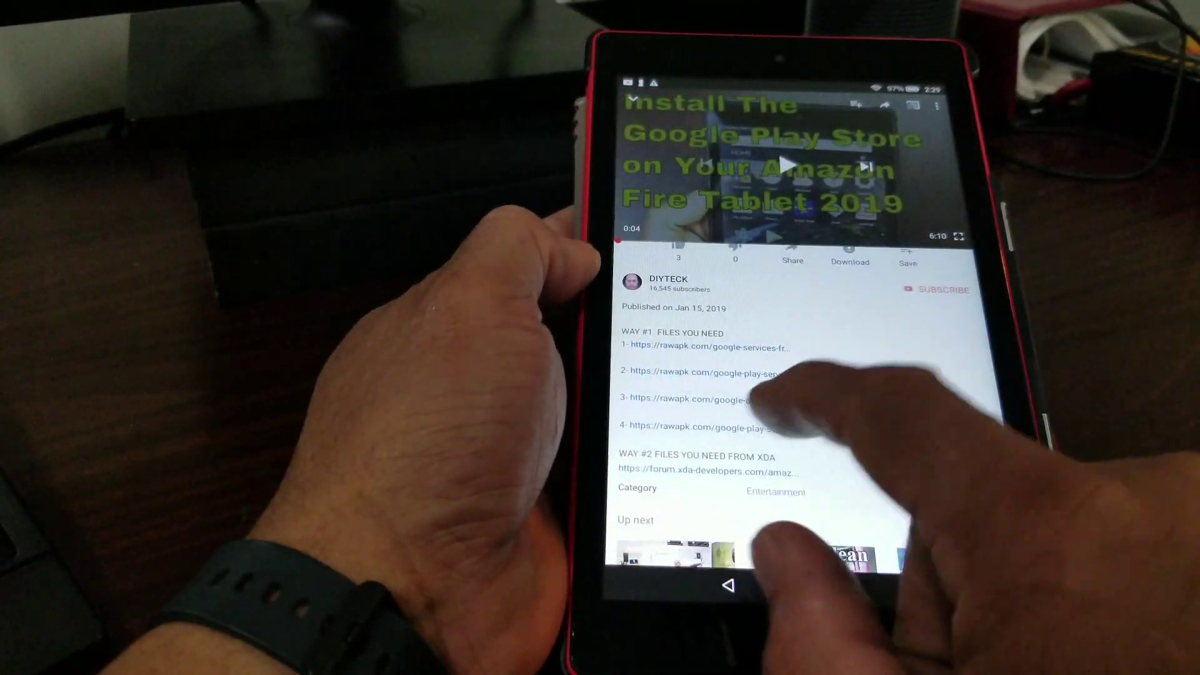
scroll(797, 394, "up", 2)
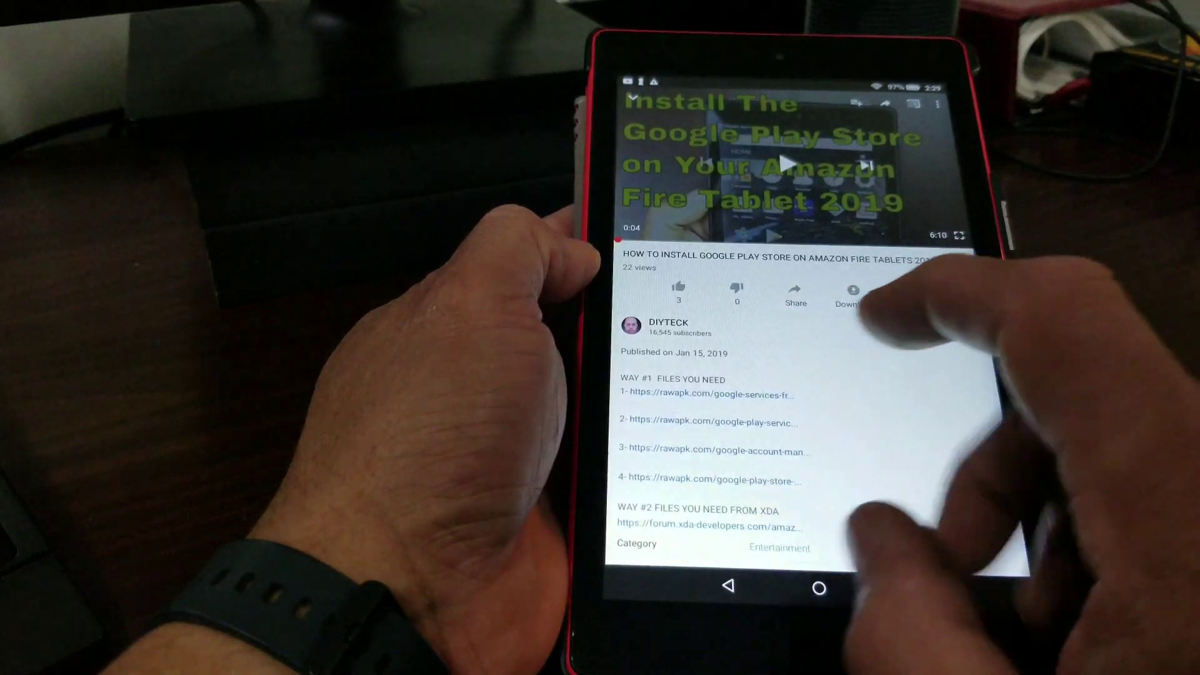
left_click(713, 480)
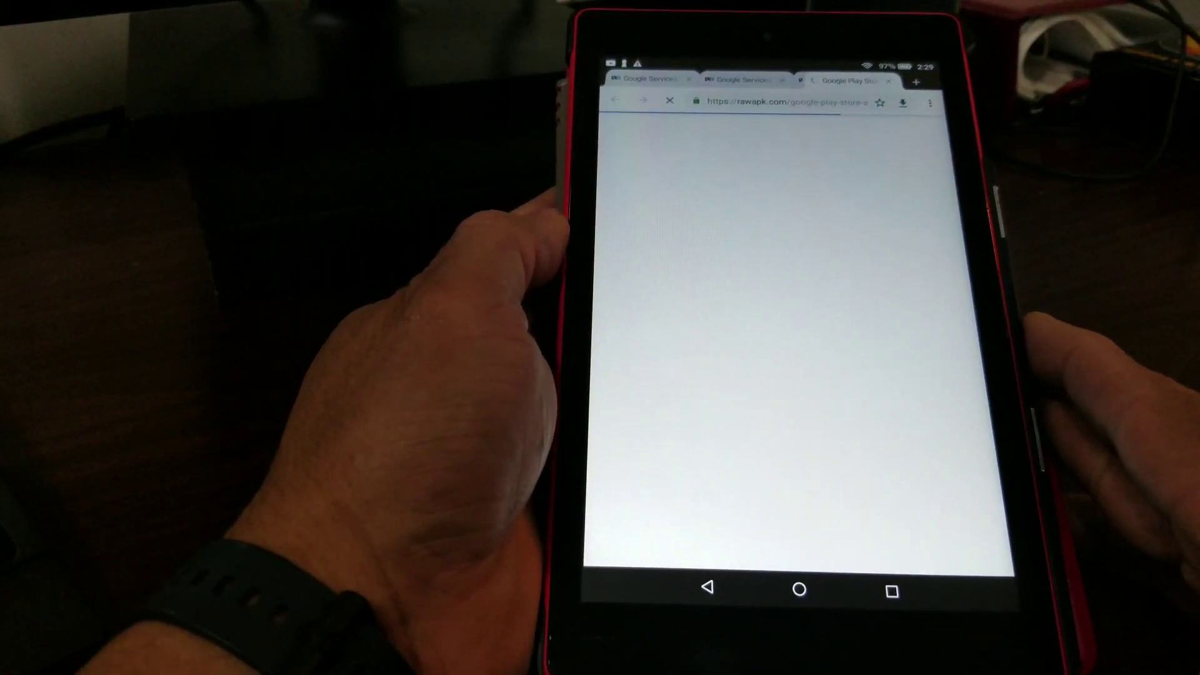
scroll(797, 376, "down", 3)
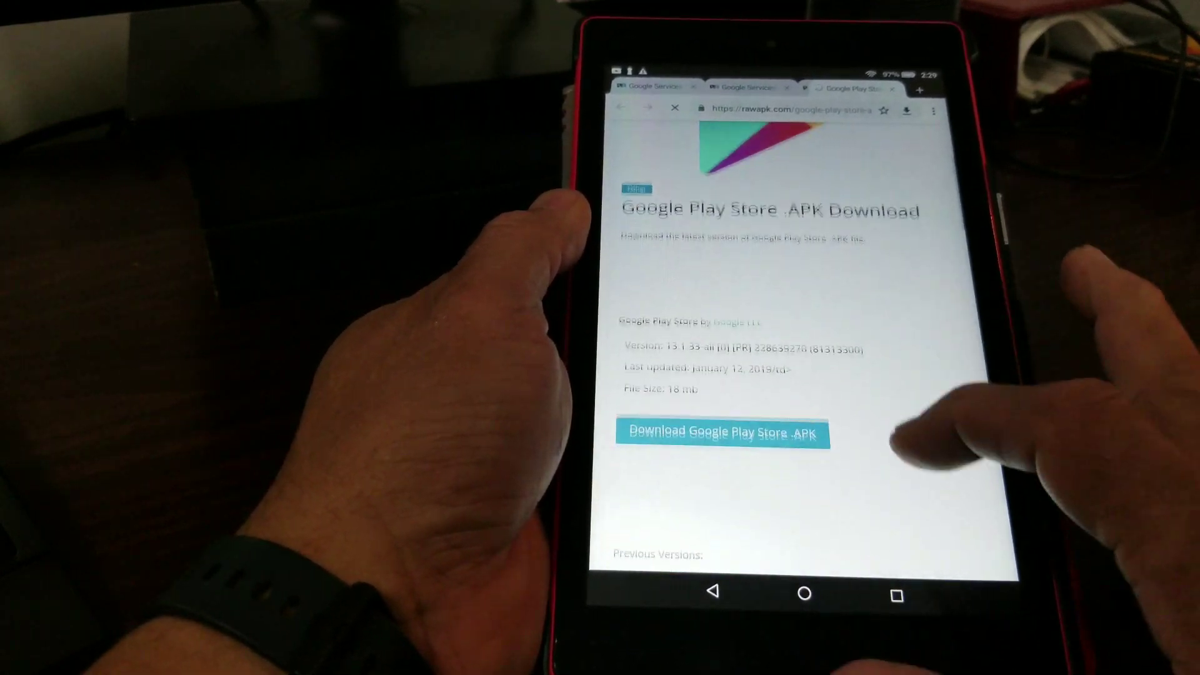
scroll(898, 445, "down", 1)
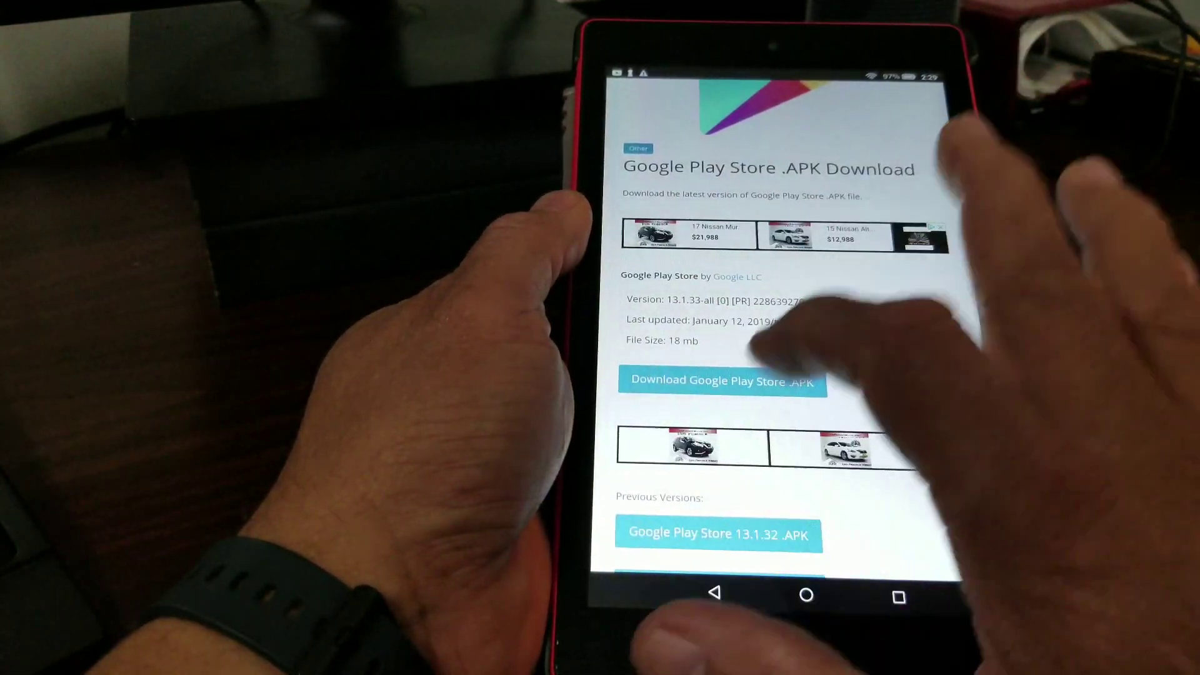
left_click(750, 380)
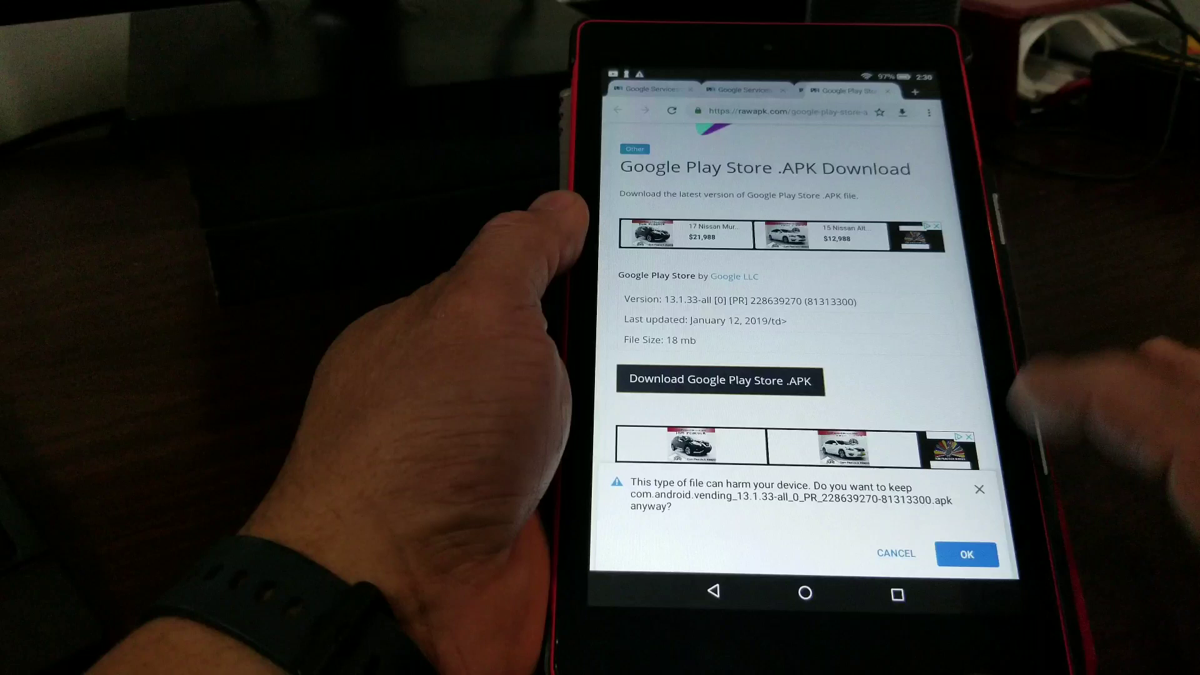
left_click(967, 554)
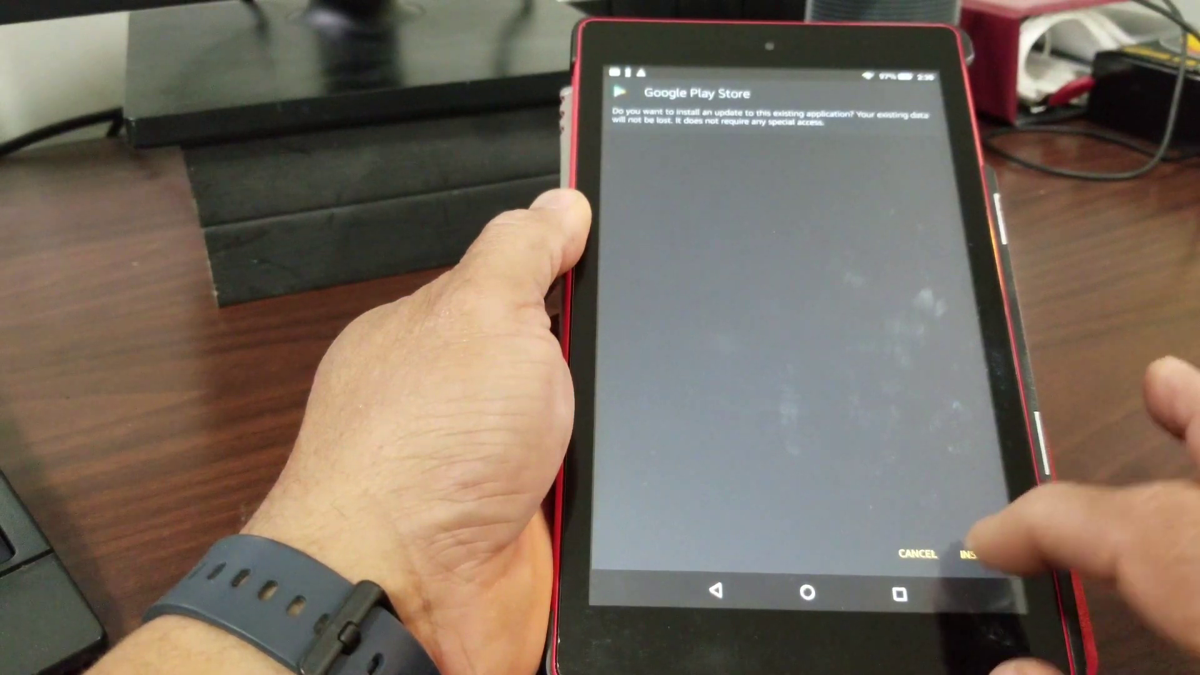
left_click(979, 555)
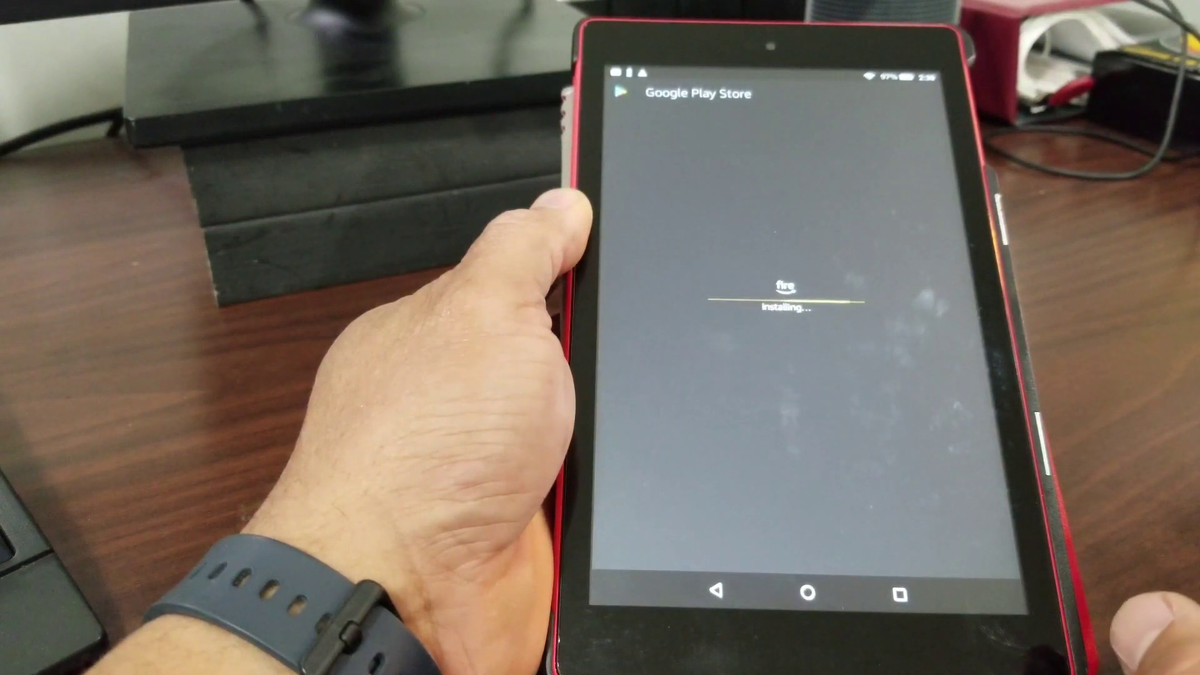